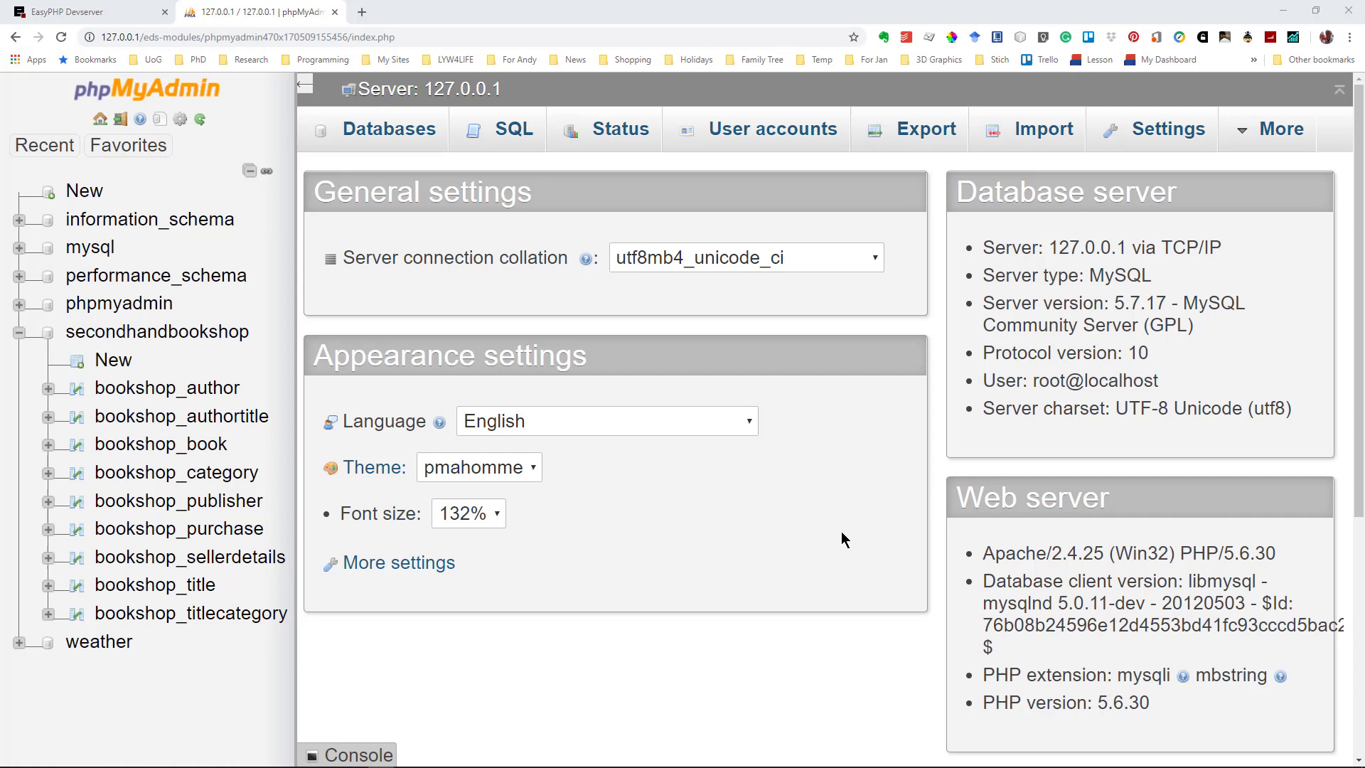
Step: Run SELECT AVG(Price) FROM bookshop_book; on secondhandbookshop, returning 53.609119
{"action": "left_click", "coordinate": [165, 335]}
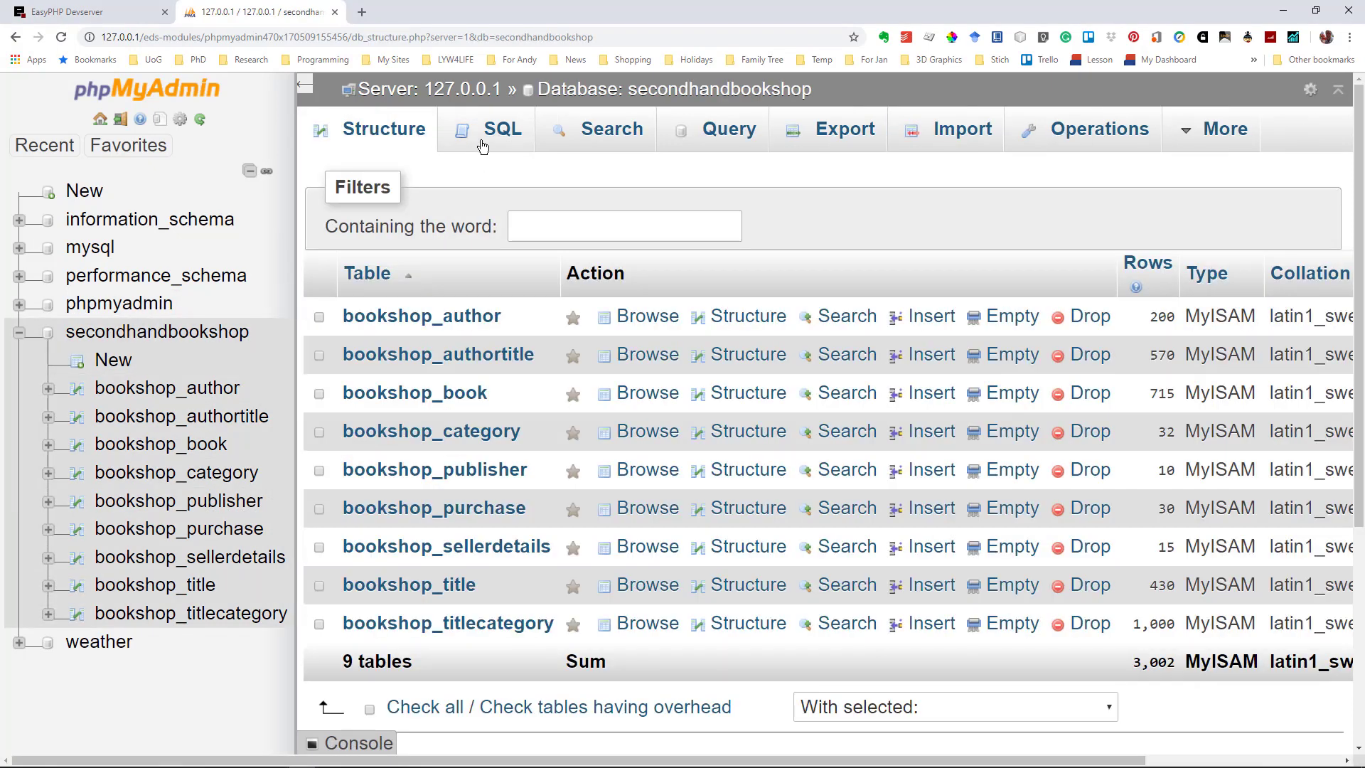
{"action": "left_click", "coordinate": [487, 140]}
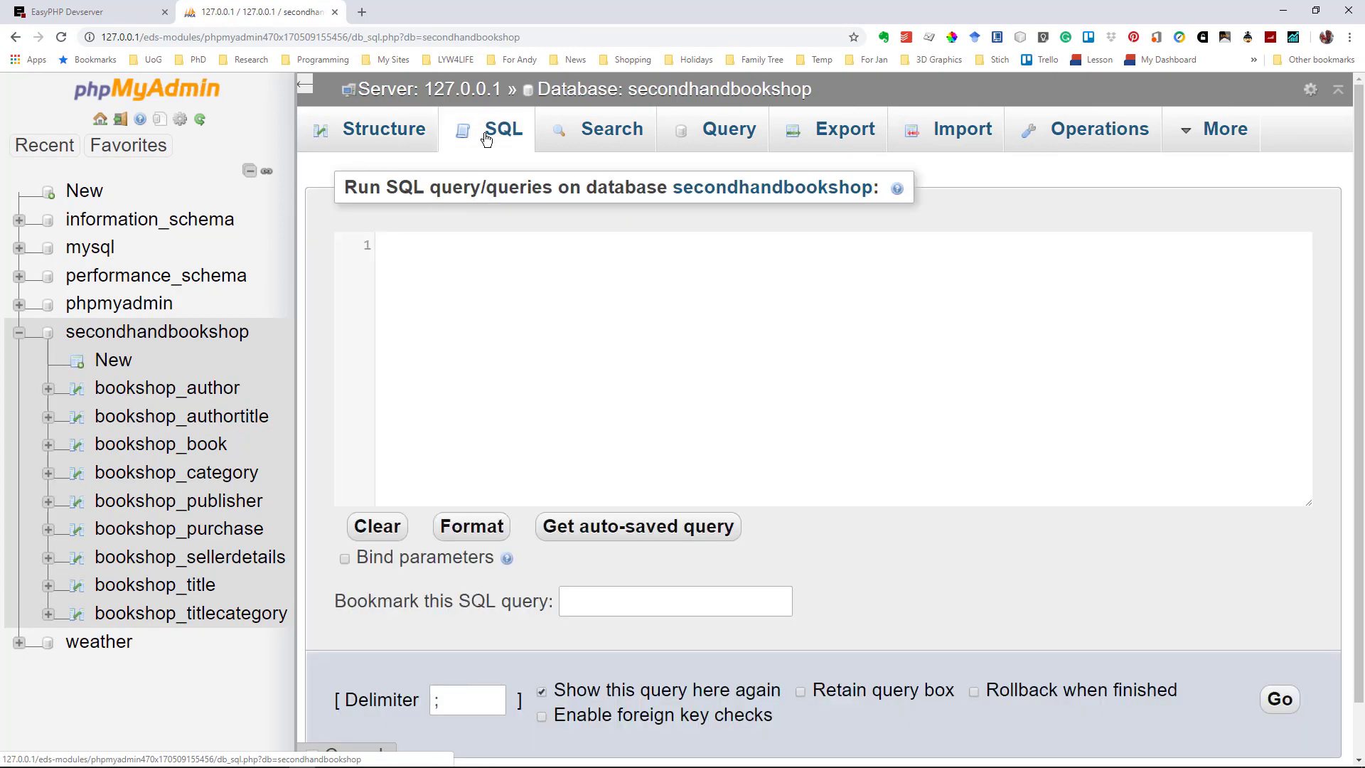
{"action": "type", "text": "SELECT AVG(Price)     FROM bookshop_book;"}
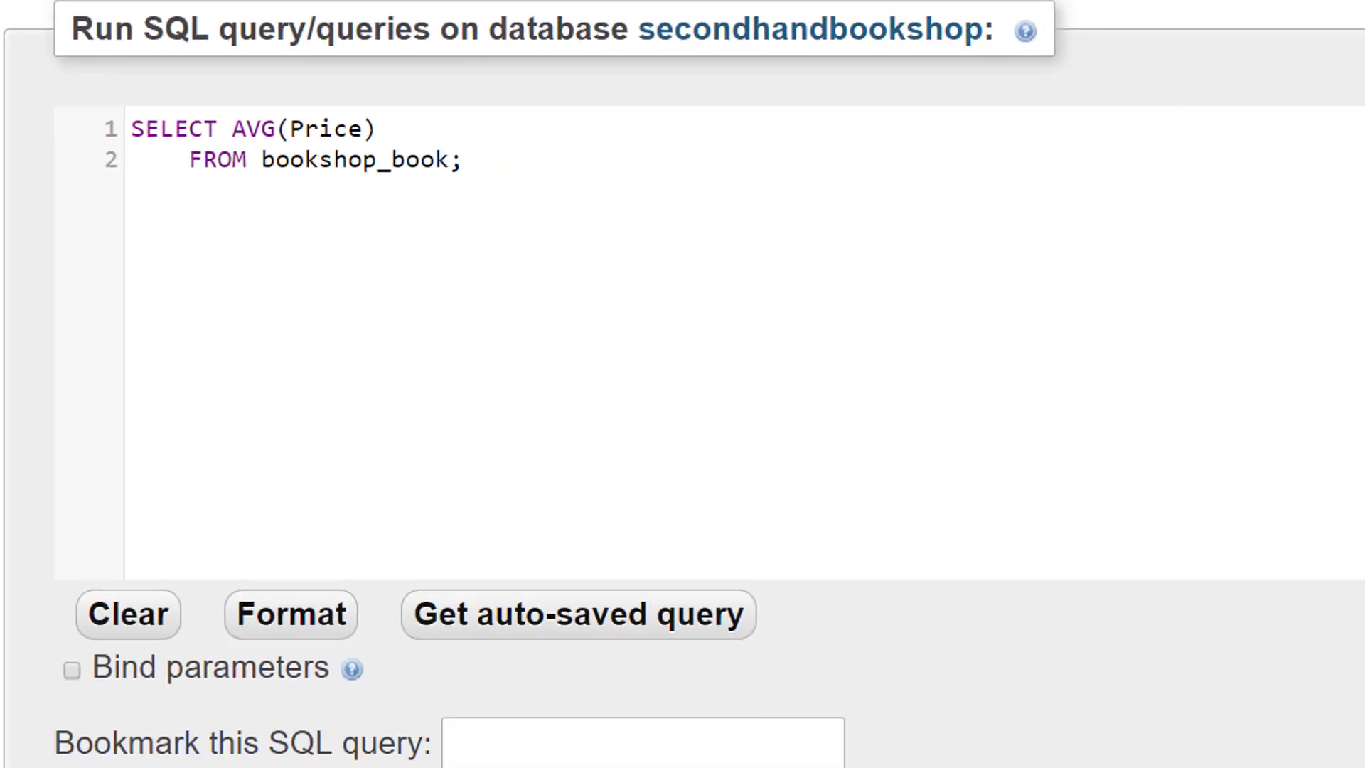
{"action": "key", "text": "ctrl+Return"}
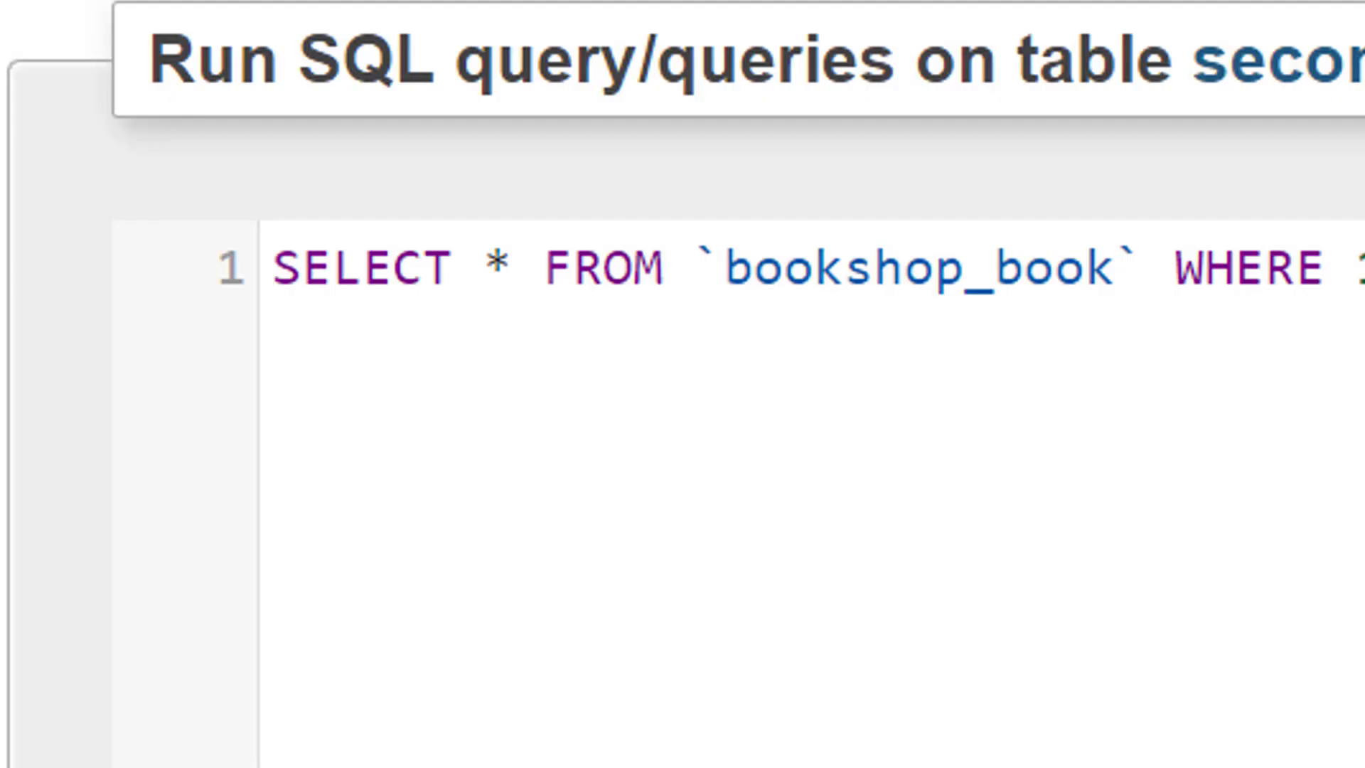
Step: Replace the default query with the AVG(Price) AS 'Average Price' query
{"action": "left_click_drag", "start_coordinate": [1361, 267], "coordinate": [272, 229]}
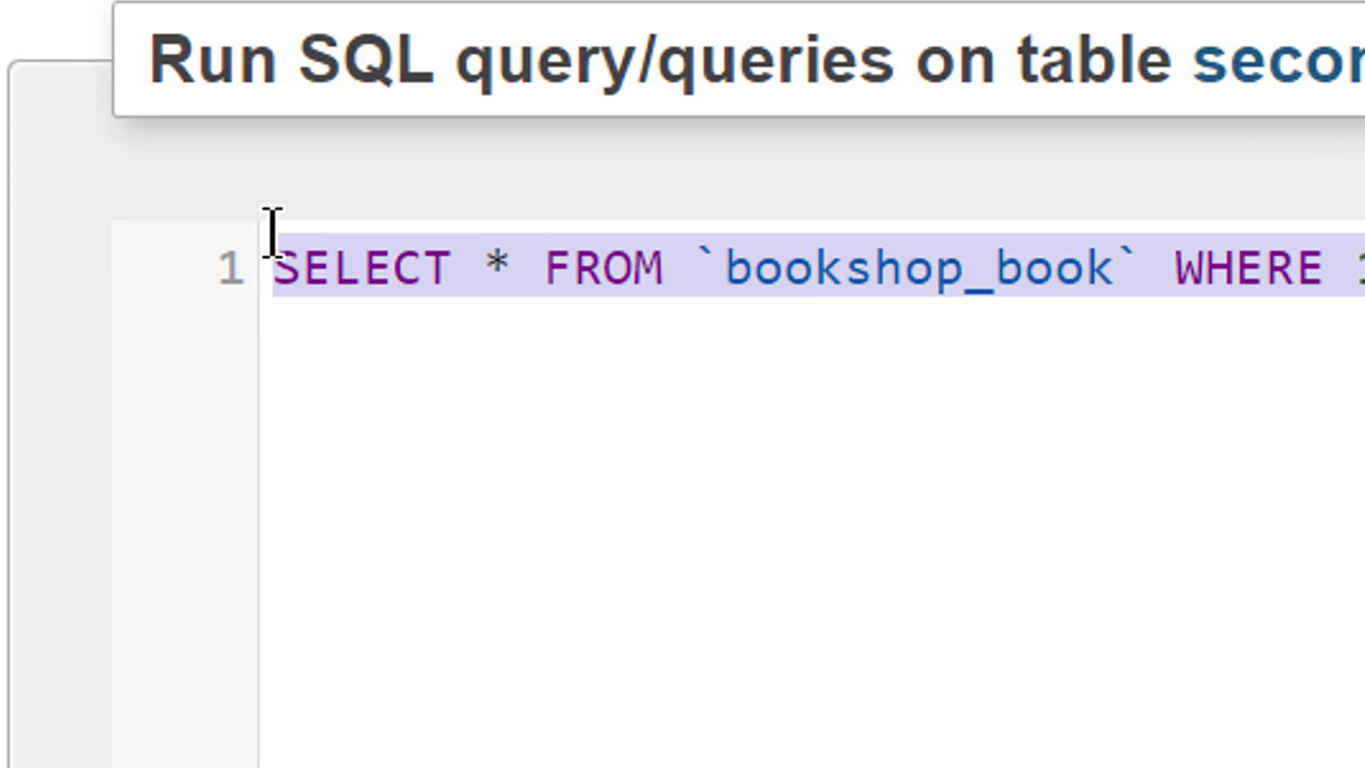
{"action": "key", "text": "ctrl+v"}
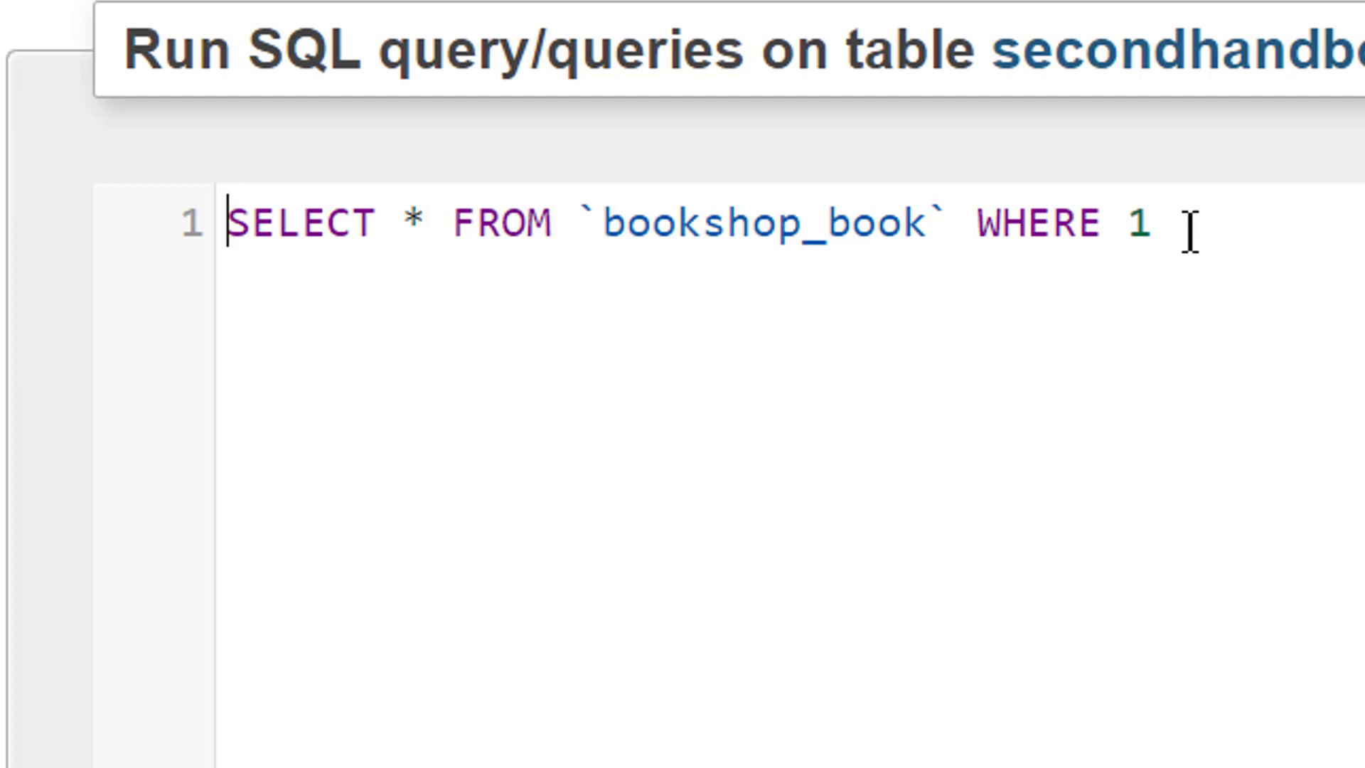
Step: Replace the query with SELECT ROUND(AVG(Price), 2) AS 'Average Price' FROM bookshop_book;
{"action": "left_click_drag", "start_coordinate": [1188, 223], "coordinate": [134, 245]}
{"action": "key", "text": "ctrl+v"}
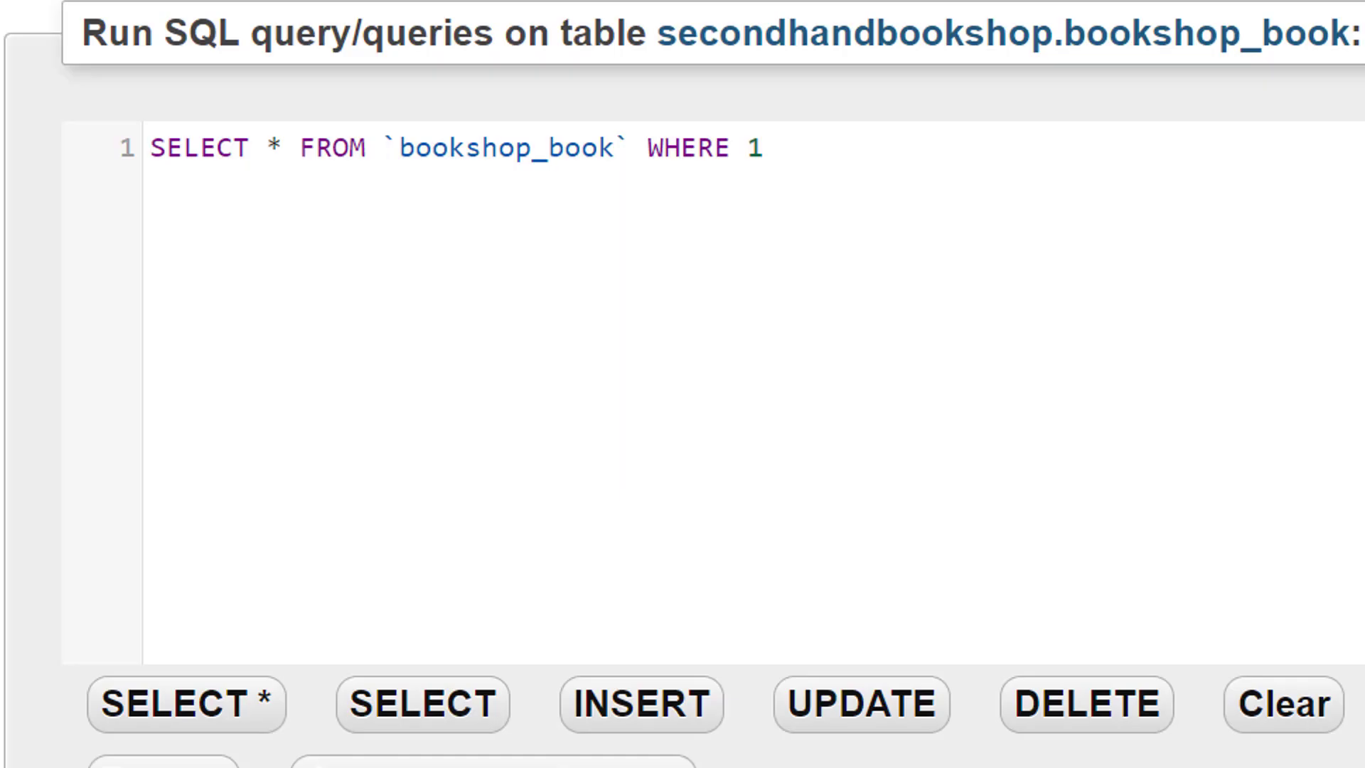
Step: Run the aliased MIN/MAX(DateOfSale) query, showing First sale 2001-01-16 and Last sale 2017-09-30
{"action": "left_click_drag", "start_coordinate": [825, 152], "coordinate": [129, 155]}
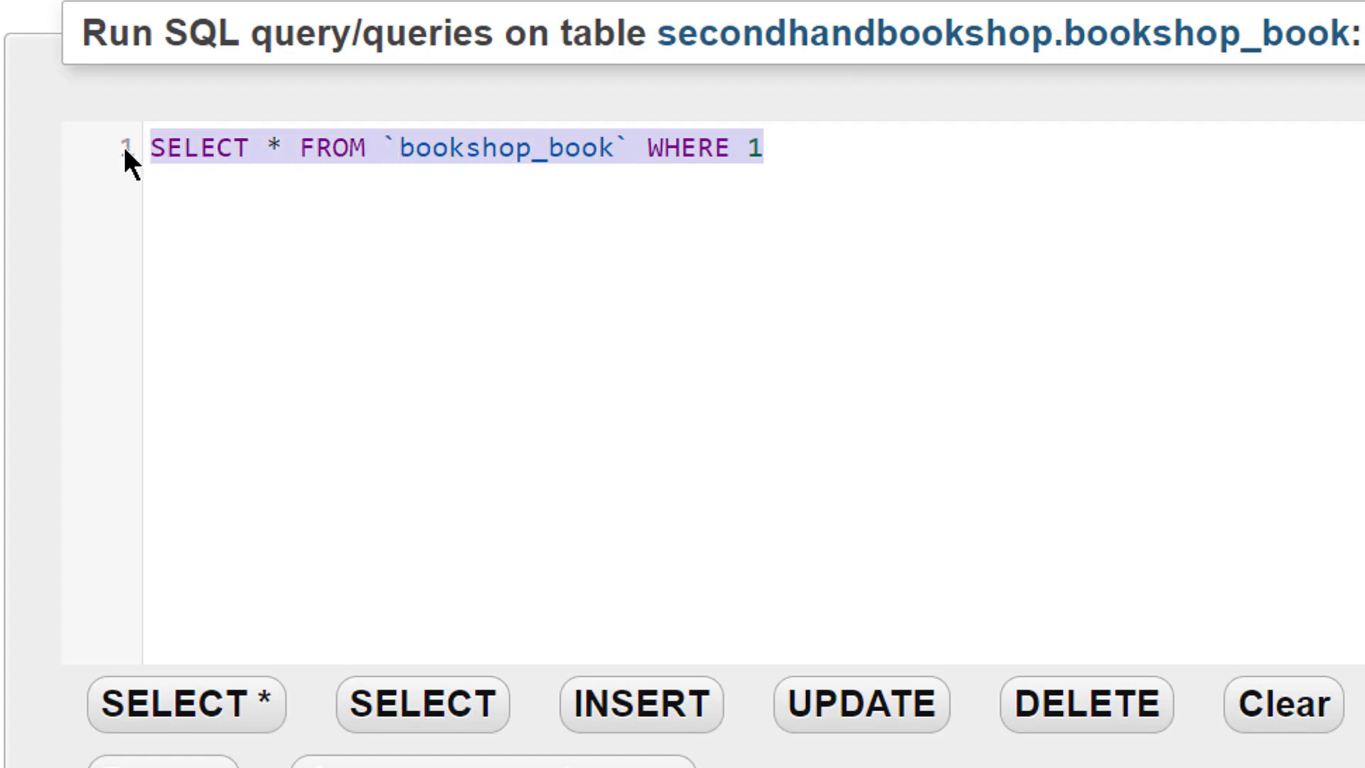
{"action": "type", "text": "SELECT MIN(DateOfSale) AS 'First sale', MAX(DateOfSale) AS 'Last sale'     FROM bookshop_book;"}
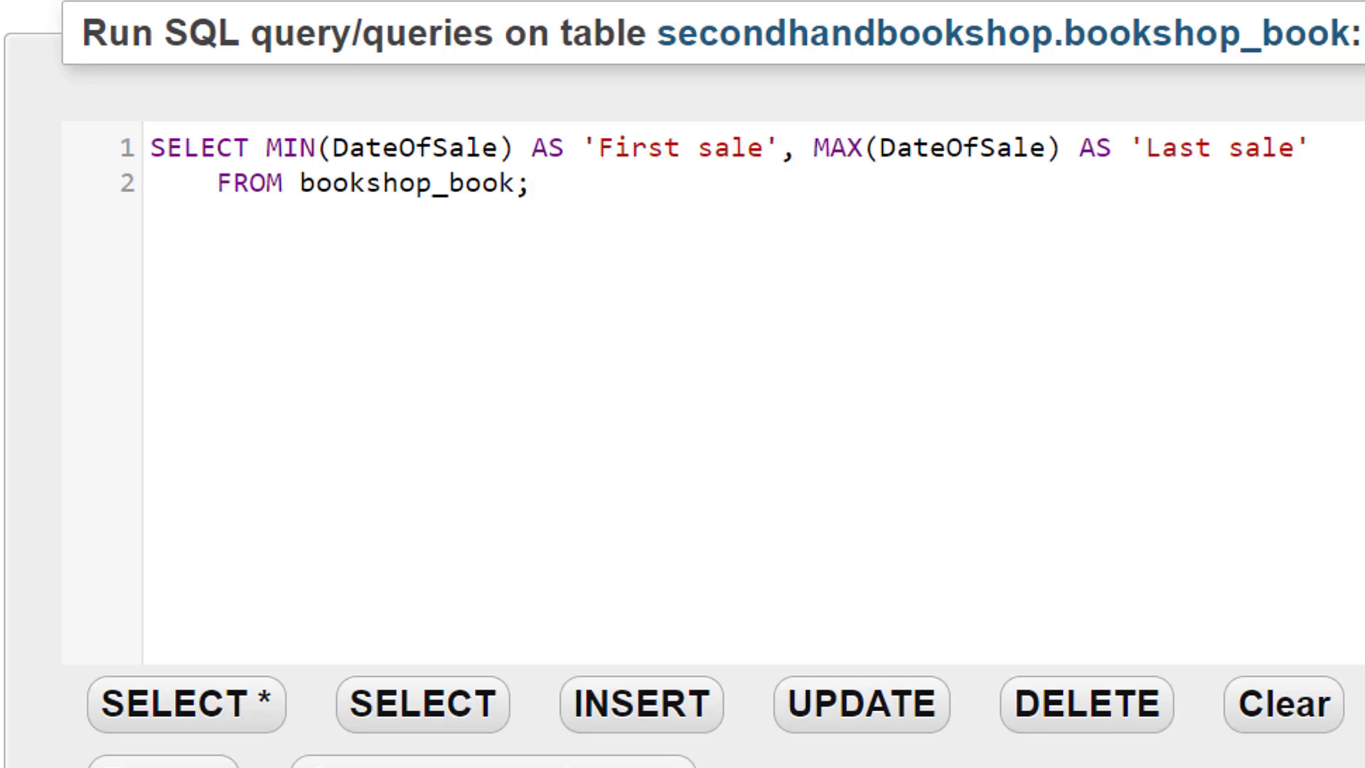
{"action": "key", "text": "ctrl+Return"}
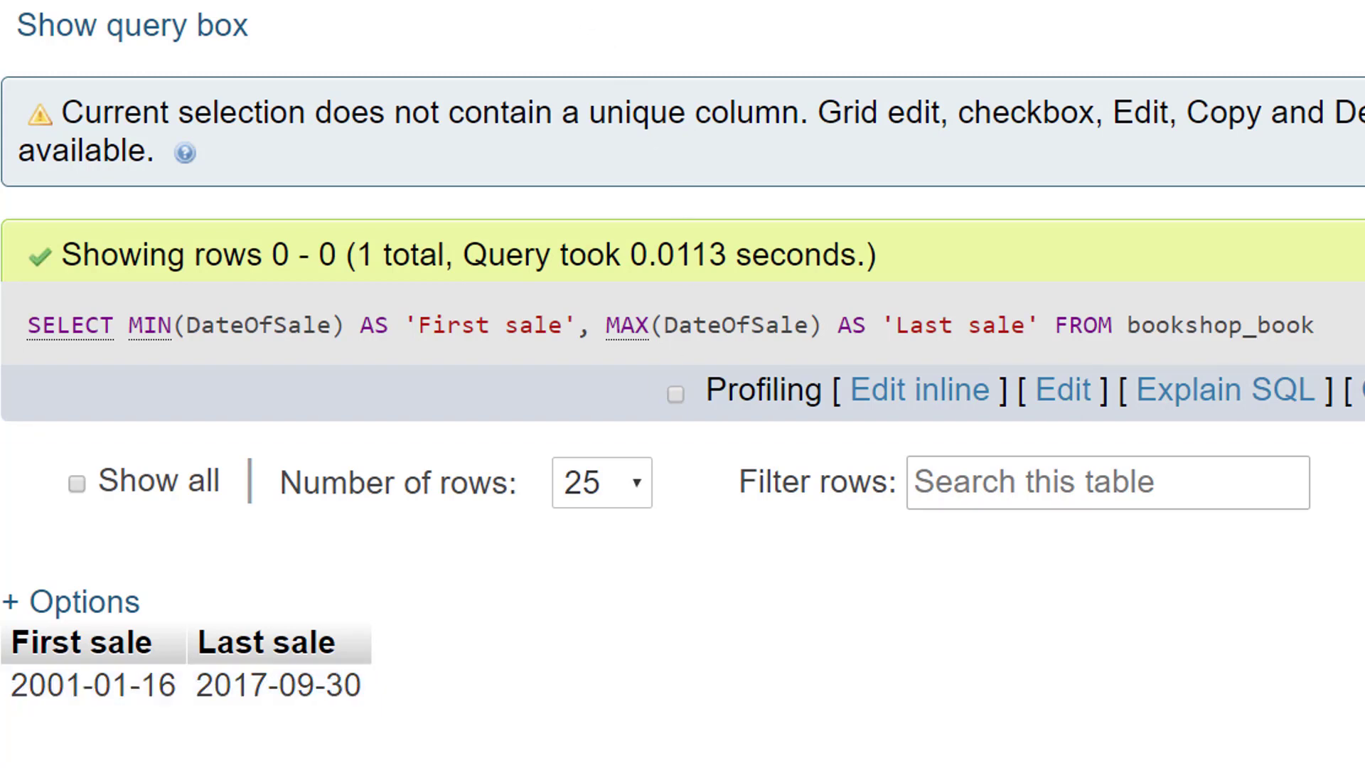
Step: Run COUNT(BookID) for DateOfSale BETWEEN '2017-09-01' AND '2017-09-30', returning 4 Books sold
{"action": "left_click", "coordinate": [548, 5]}
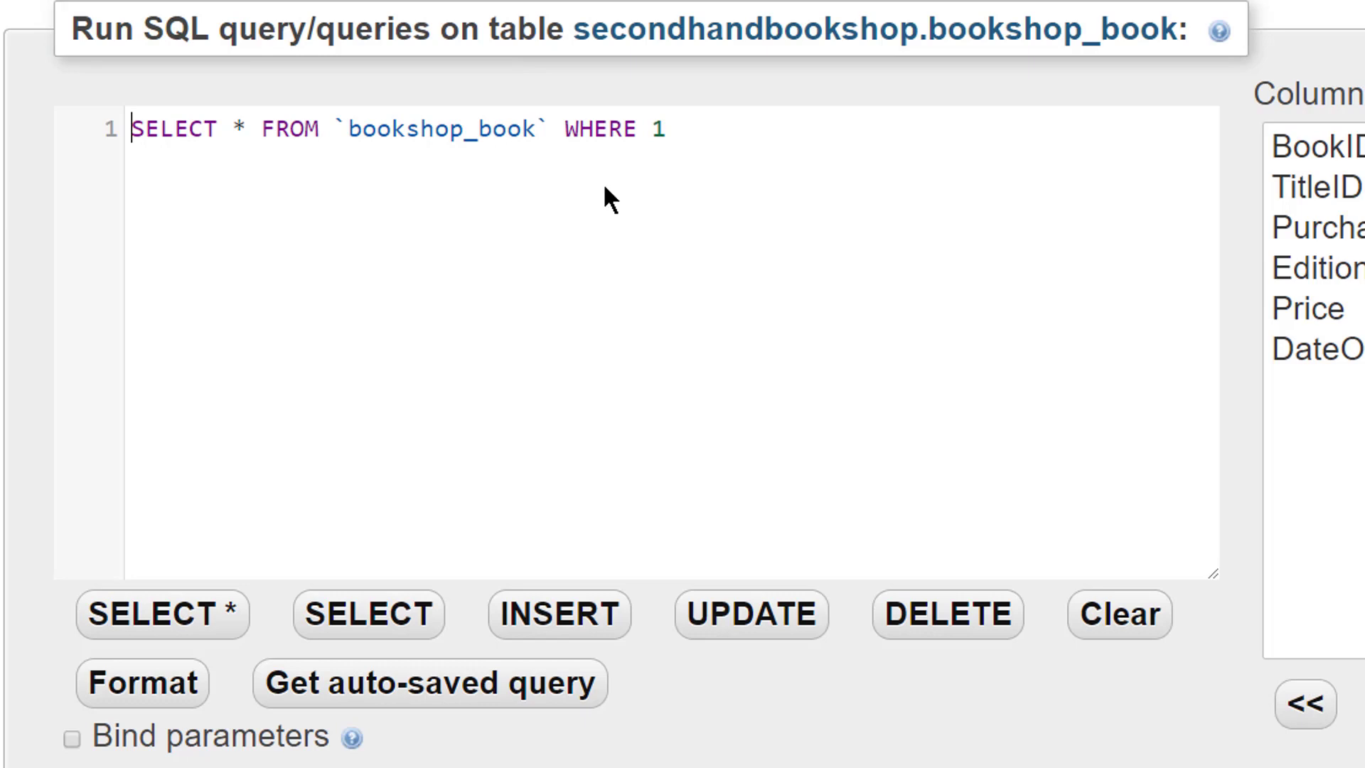
{"action": "left_click_drag", "start_coordinate": [726, 129], "coordinate": [59, 126]}
{"action": "type", "text": "SELECT COUNT(BookID) AS 'Books sold'     FROM bookshop_book     WHERE DateOfSale BETWEEN '2017-09-01' AND '2017-09-30';"}
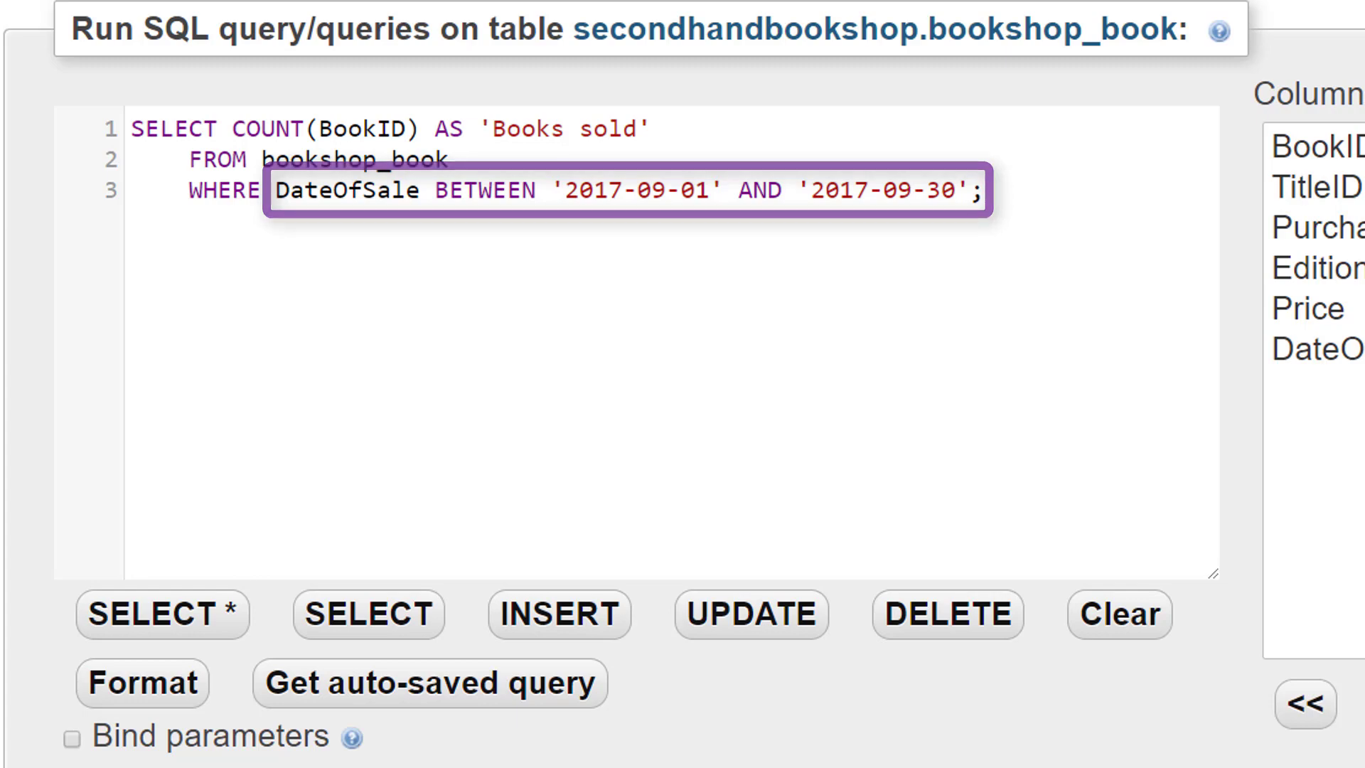
{"action": "key", "text": "ctrl+Return"}
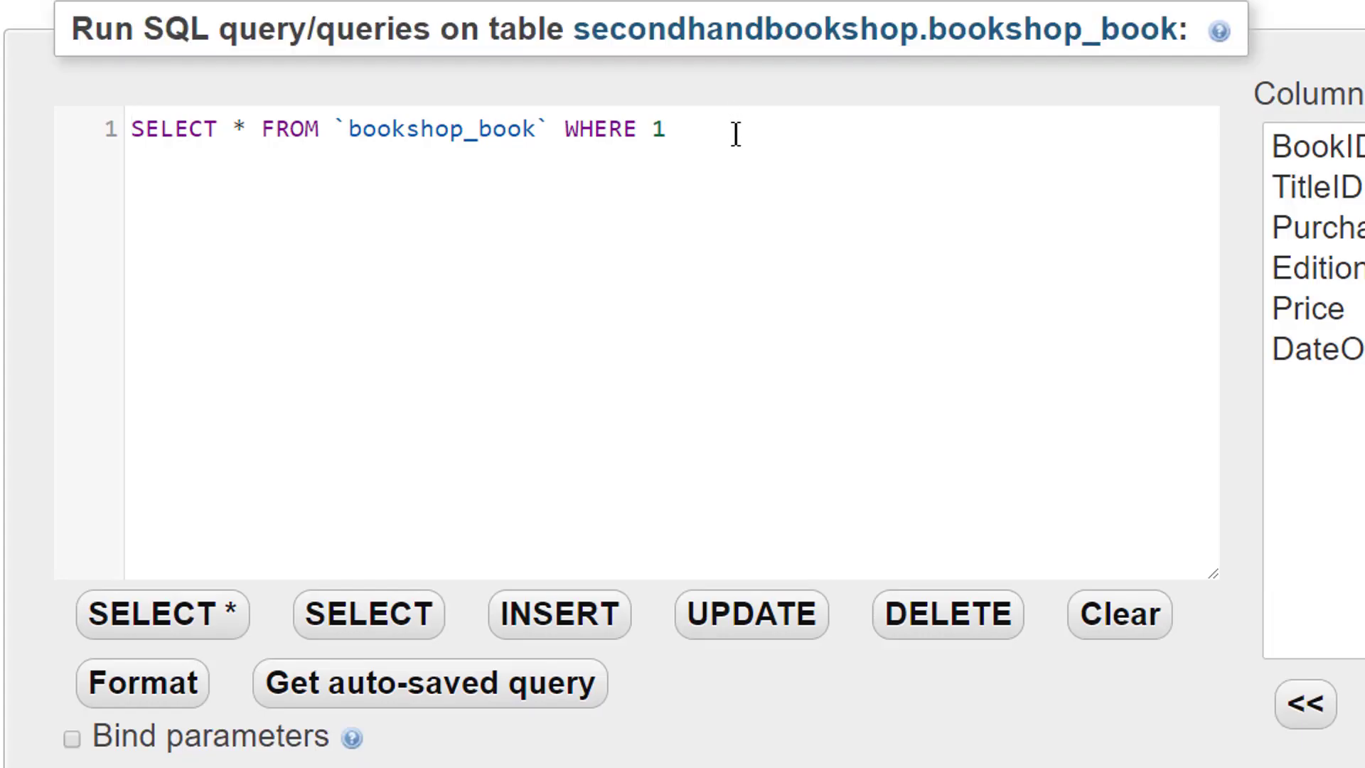
Step: Run COUNT(BookID) for DateOfSale IN 2017-09-02, 09-09, 09-16, 09-23, returning 1
{"action": "left_click_drag", "start_coordinate": [731, 131], "coordinate": [117, 148]}
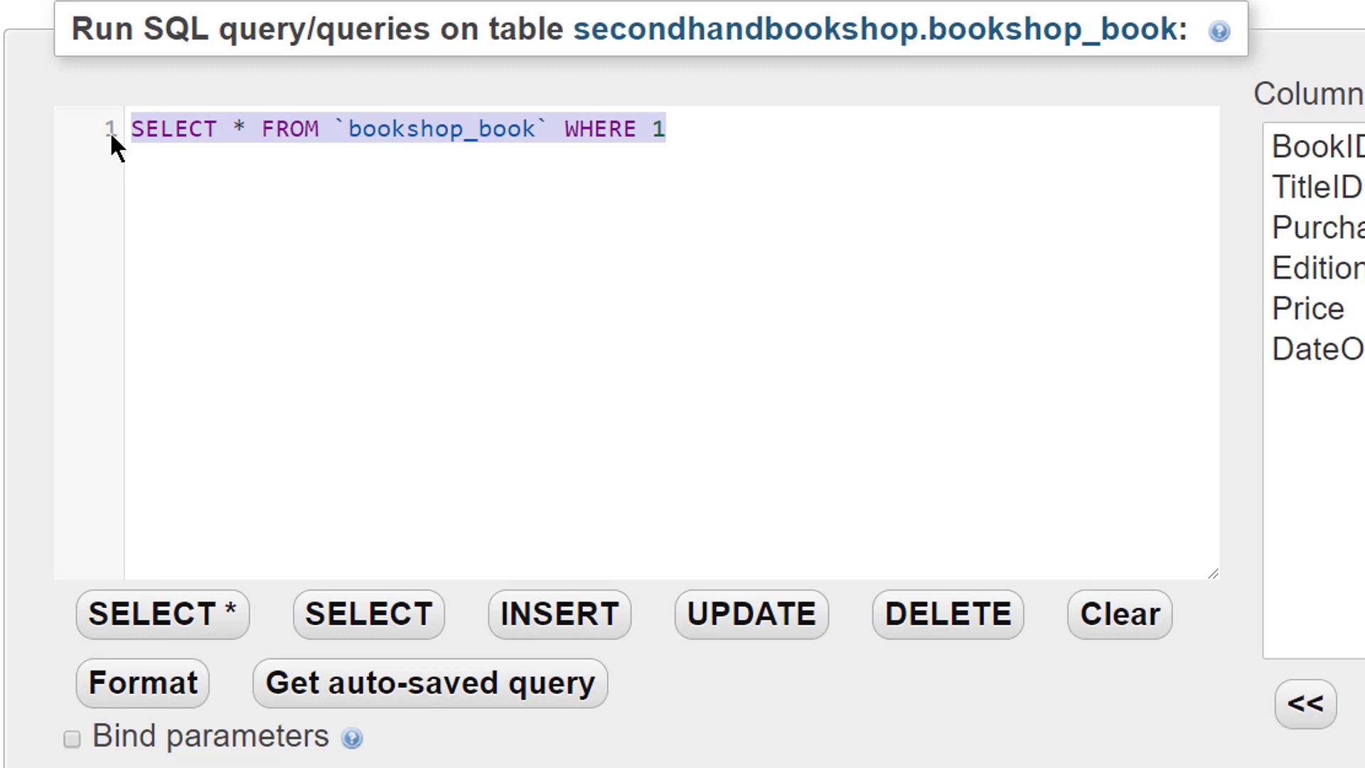
{"action": "type", "text": "SELECT COUNT(BookID) AS 'Books sold'     FROM bookshop_book     WHERE DateOfSale IN ('2017-09-02', '2017-09-09', '2017-09-16', '2017-09-23');"}
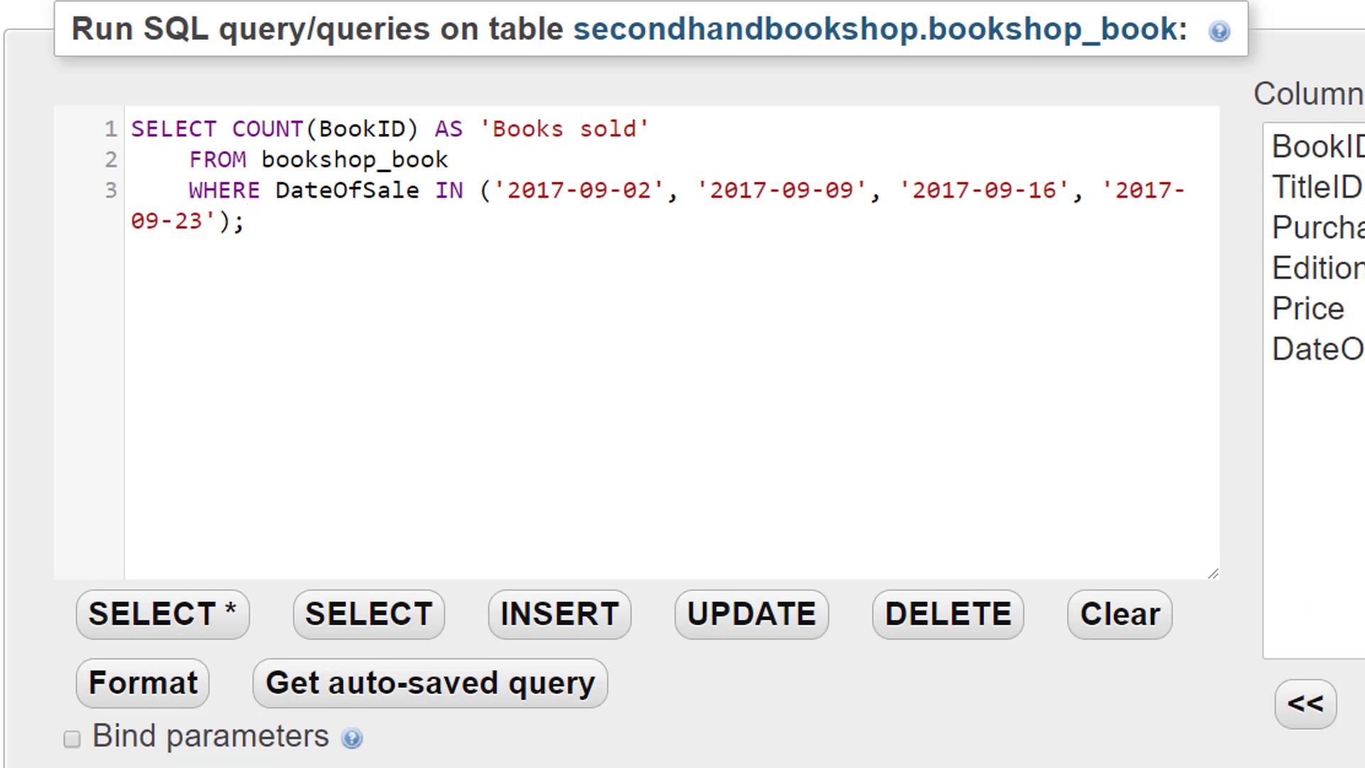
{"action": "key", "text": "ctrl+Return"}
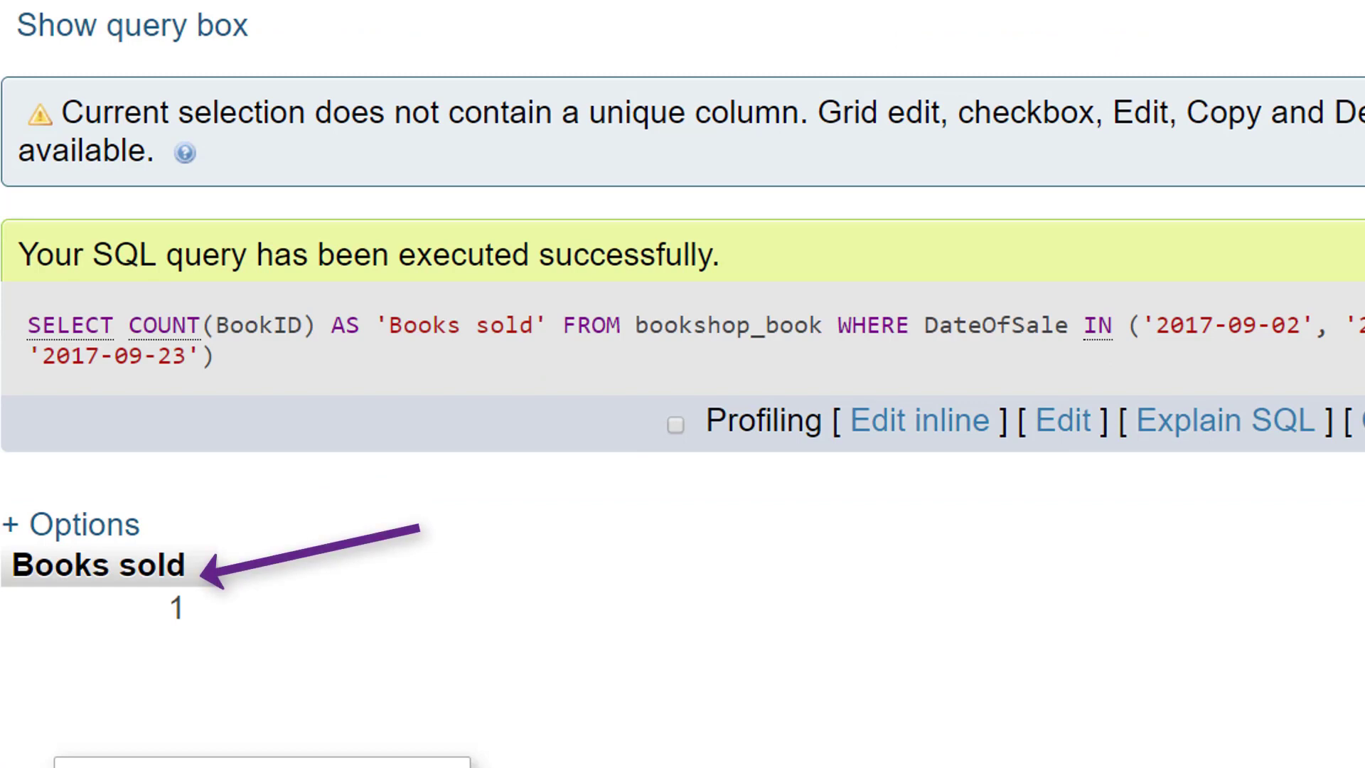